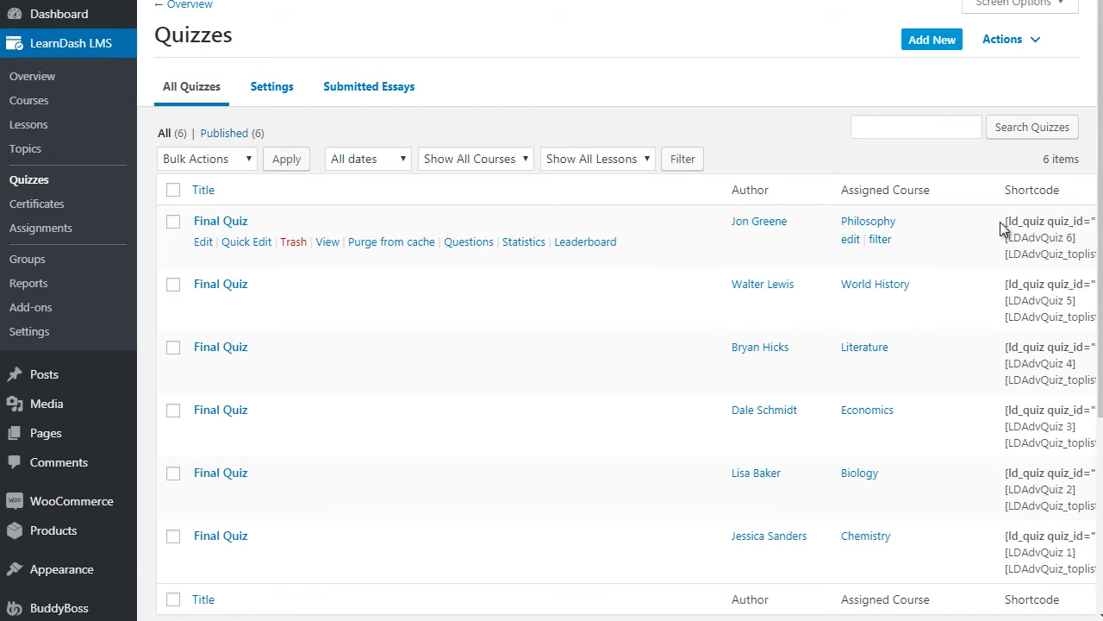
- Open the Philosophy course's Final Quiz for editing and show its Progression and Restriction Settings
{"action": "left_click", "coordinate": [200, 249]}
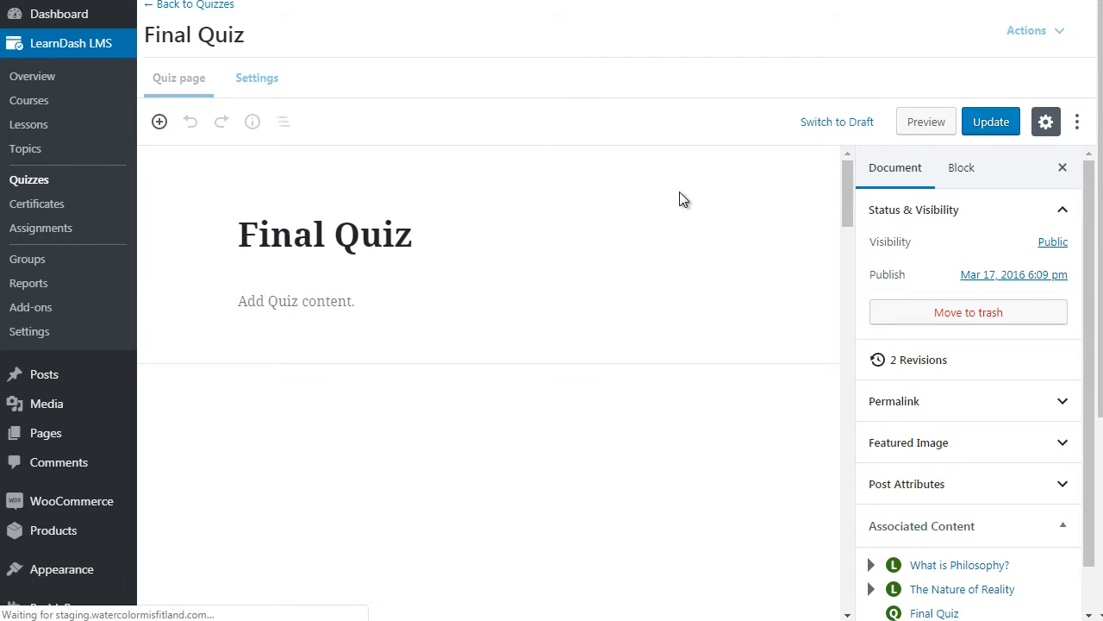
{"action": "left_click_drag", "start_coordinate": [847, 219], "coordinate": [844, 253]}
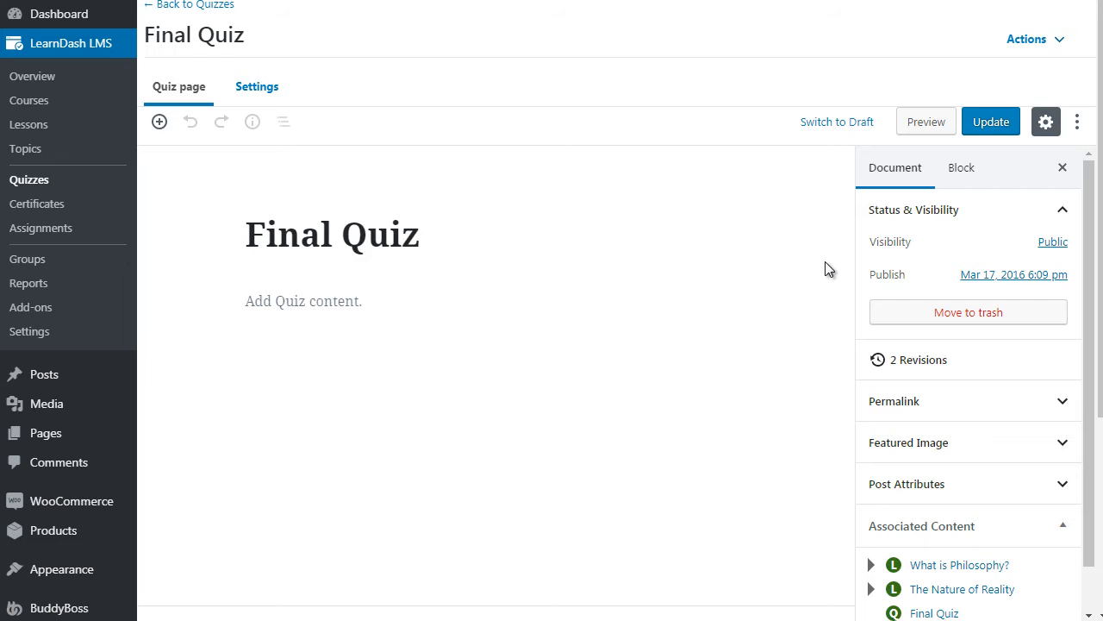
{"action": "left_click", "coordinate": [253, 90]}
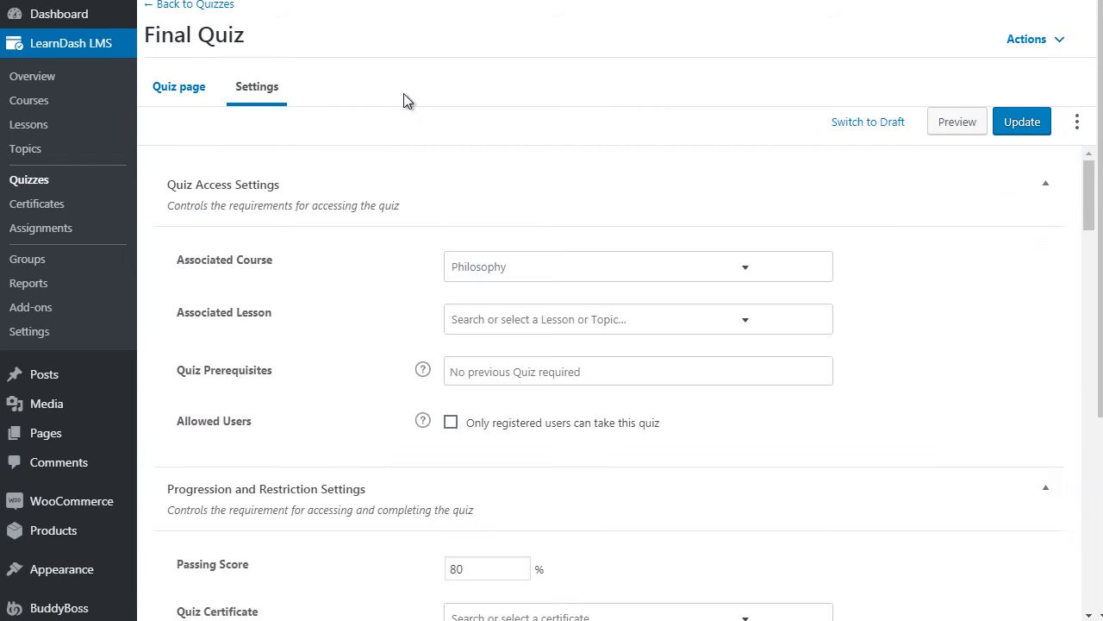
{"action": "left_click_drag", "start_coordinate": [1088, 203], "coordinate": [1087, 213]}
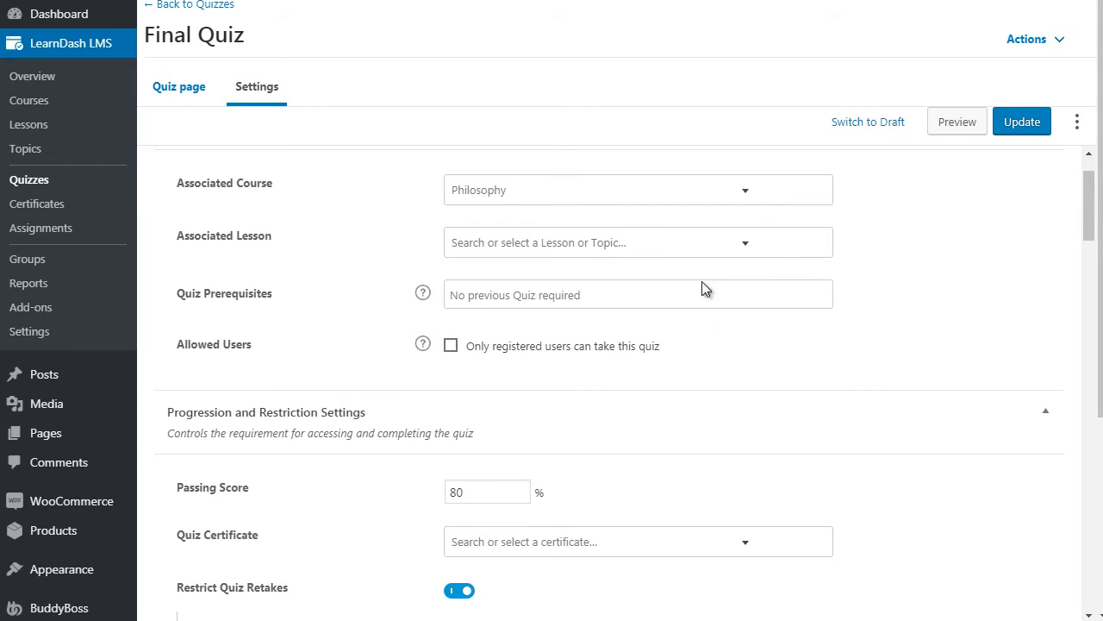
{"action": "left_click_drag", "start_coordinate": [1088, 204], "coordinate": [1098, 245]}
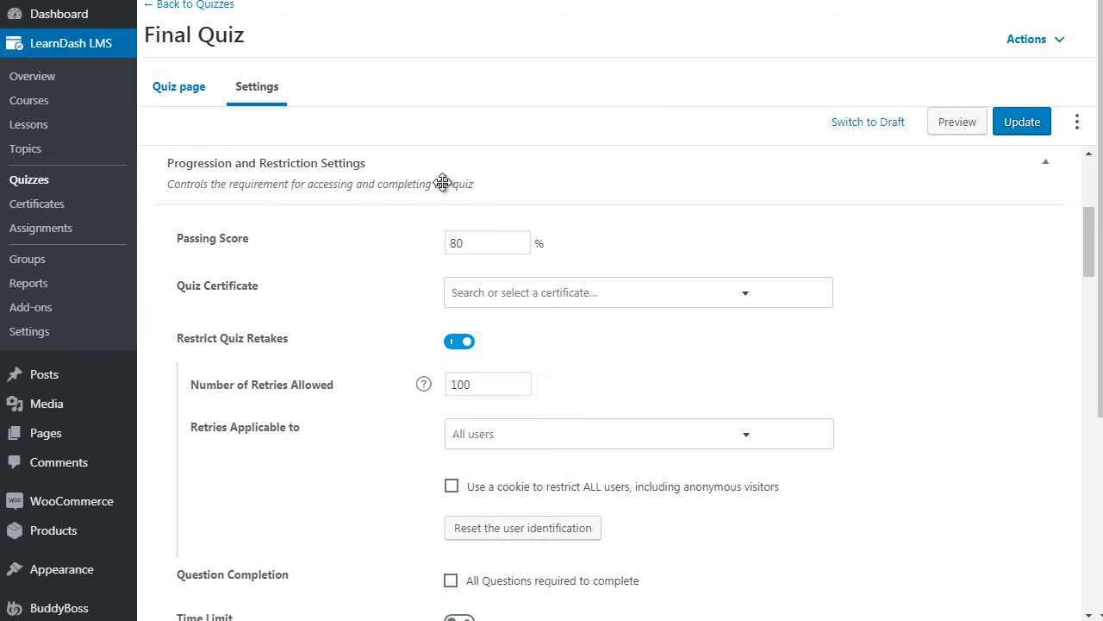
- Set the quiz's passing score to 0%
{"action": "double_click", "coordinate": [475, 243]}
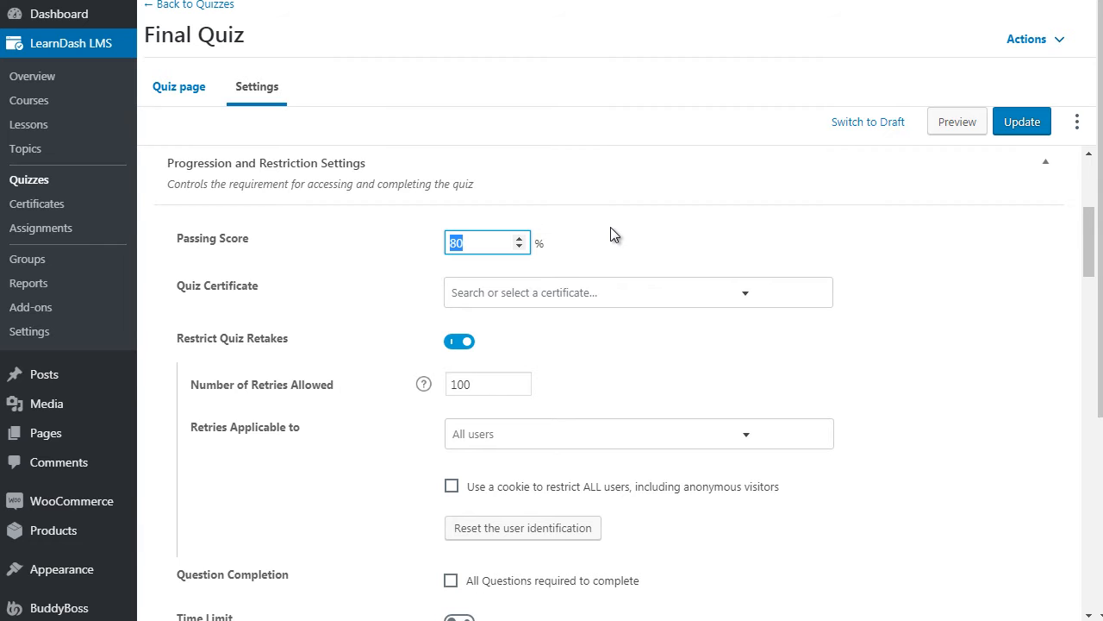
{"action": "left_click", "coordinate": [494, 242]}
{"action": "key", "text": "BackSpace"}
{"action": "key", "text": "BackSpace"}
{"action": "type", "text": "0"}
{"action": "key", "text": "BackSpace"}
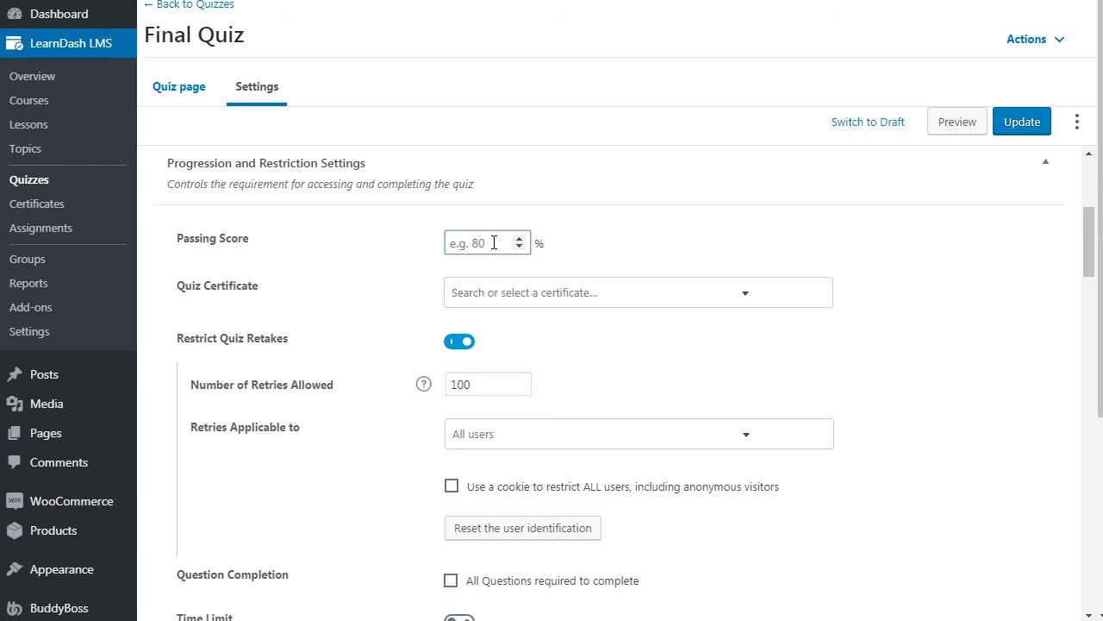
{"action": "type", "text": "10"}
{"action": "key", "text": "BackSpace"}
{"action": "key", "text": "BackSpace"}
{"action": "type", "text": "0"}
- Collapse the Display and Content Options section, leaving Progression and Restriction Settings expanded
{"action": "left_click", "coordinate": [483, 182]}
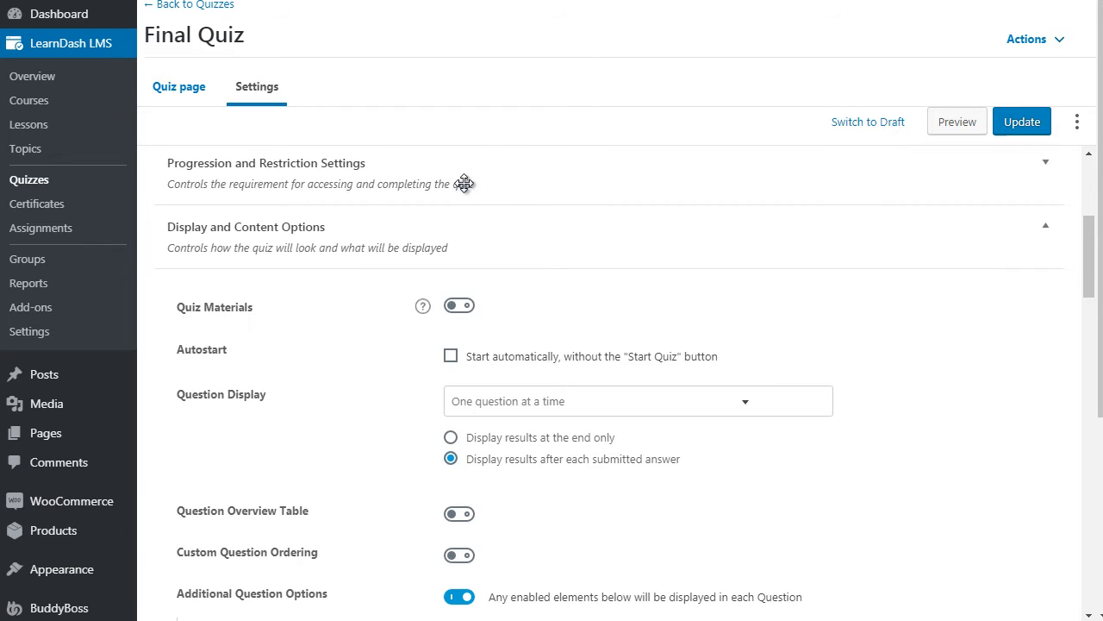
{"action": "left_click", "coordinate": [473, 232]}
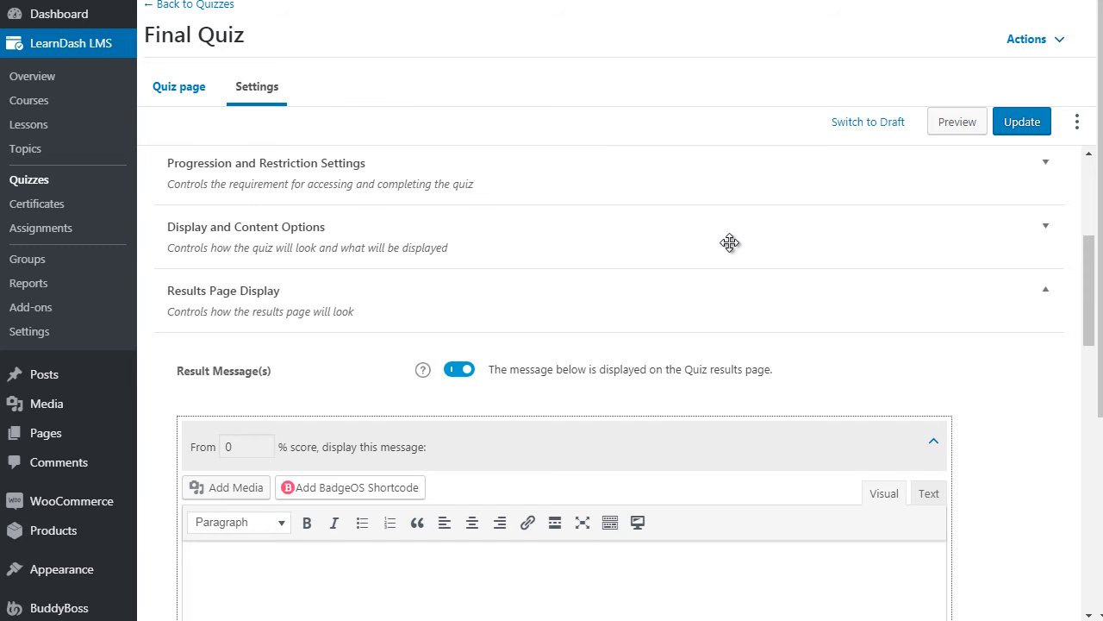
{"action": "left_click", "coordinate": [702, 198]}
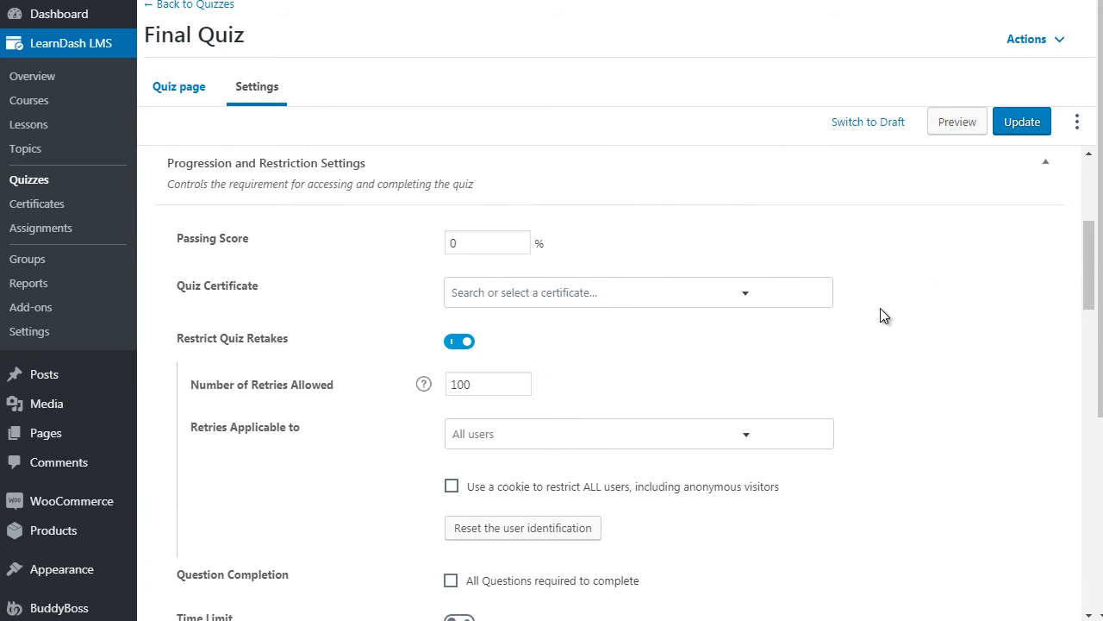
- Check which certificates can be attached to the quiz, and save the quiz settings
{"action": "left_click_drag", "start_coordinate": [1089, 252], "coordinate": [1095, 277]}
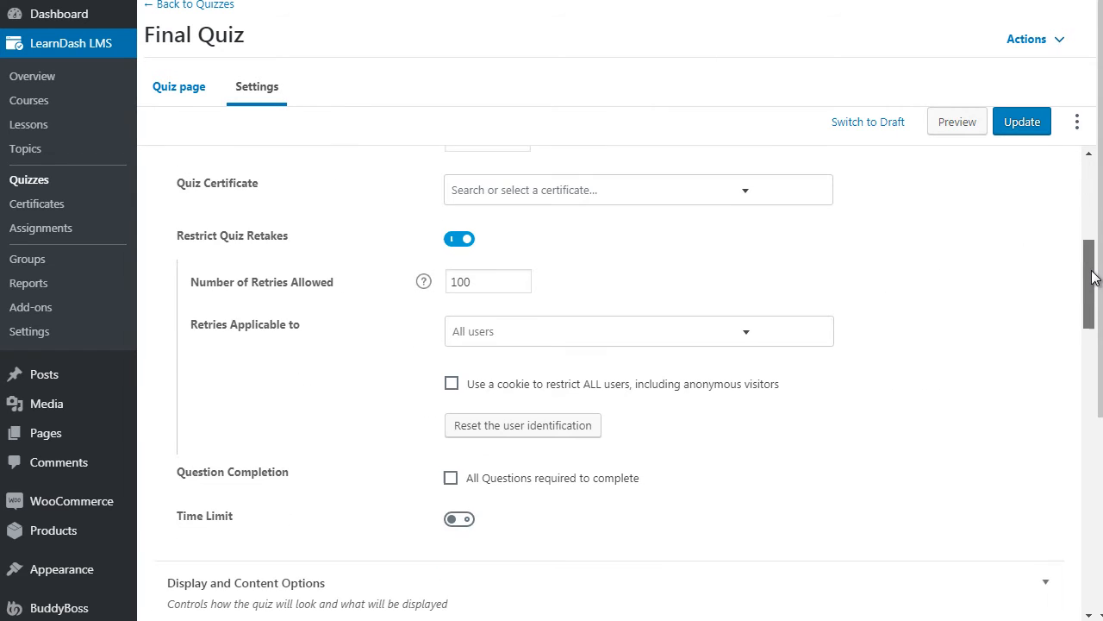
{"action": "left_click", "coordinate": [676, 198]}
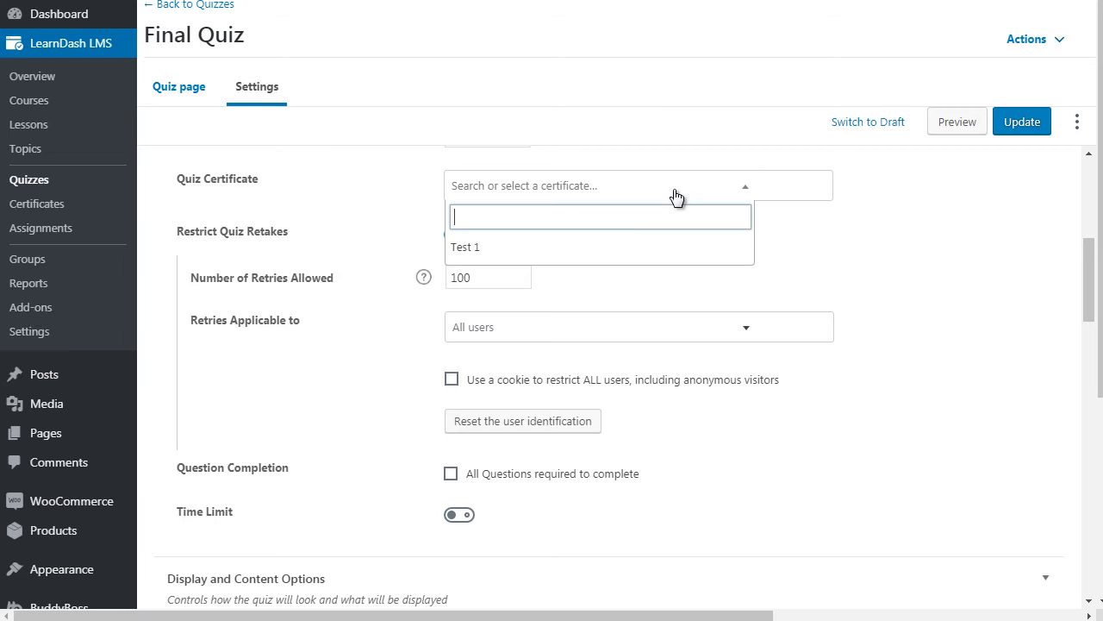
{"action": "left_click", "coordinate": [842, 272]}
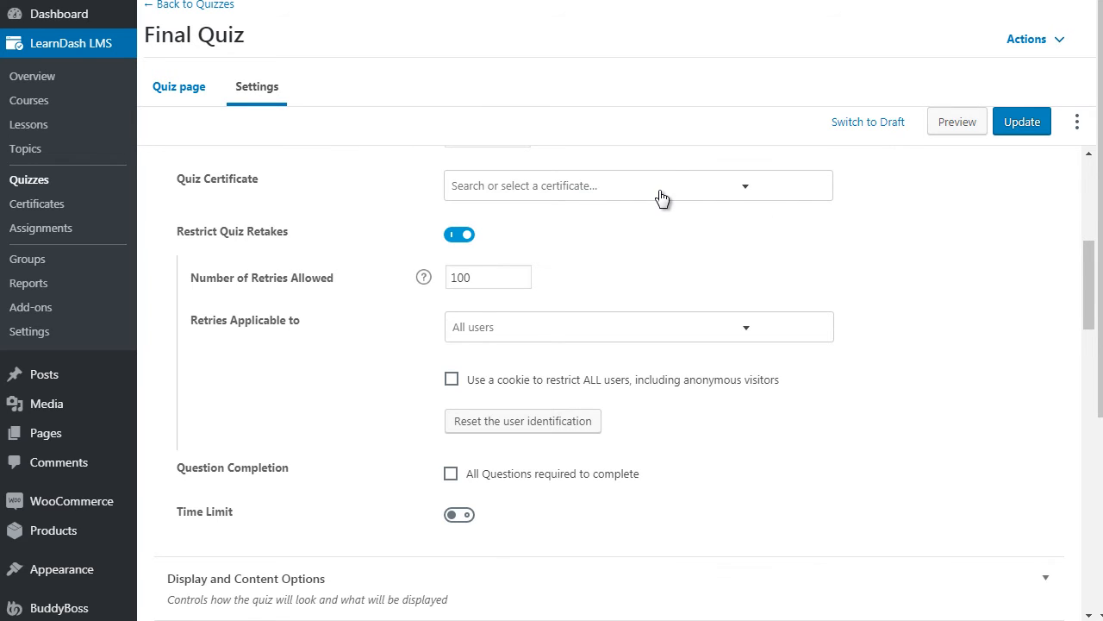
{"action": "left_click", "coordinate": [1018, 125]}
{"action": "left_click_drag", "start_coordinate": [1088, 260], "coordinate": [1092, 360]}
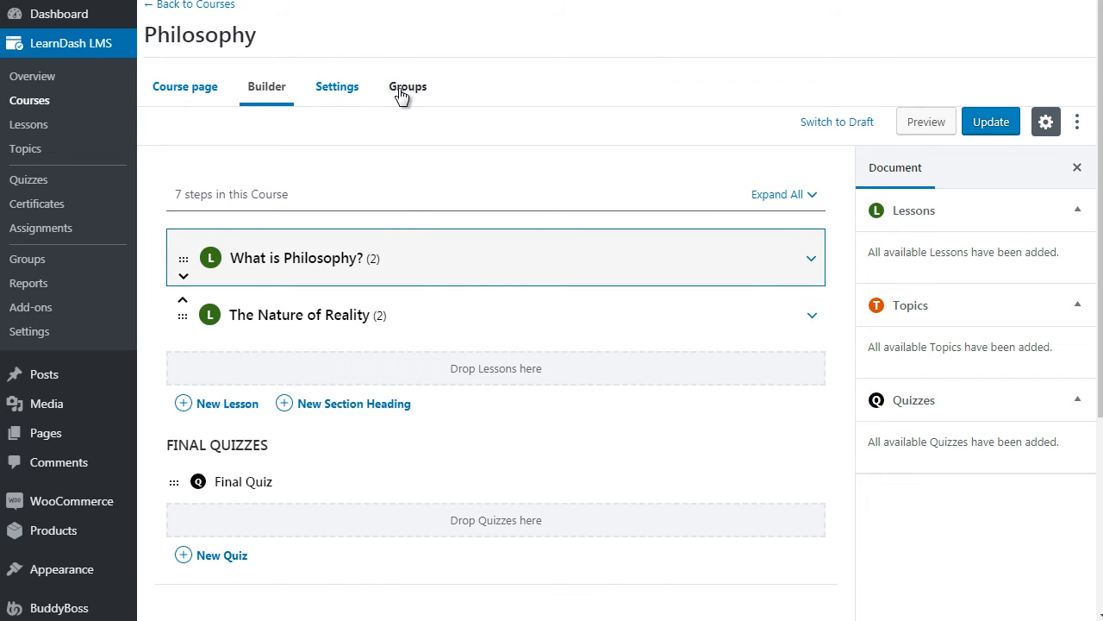
- Examine the new group's course, leader and user assignment lists, highlighting Chemistry among the available group courses
{"action": "mouse_move", "coordinate": [262, 477]}
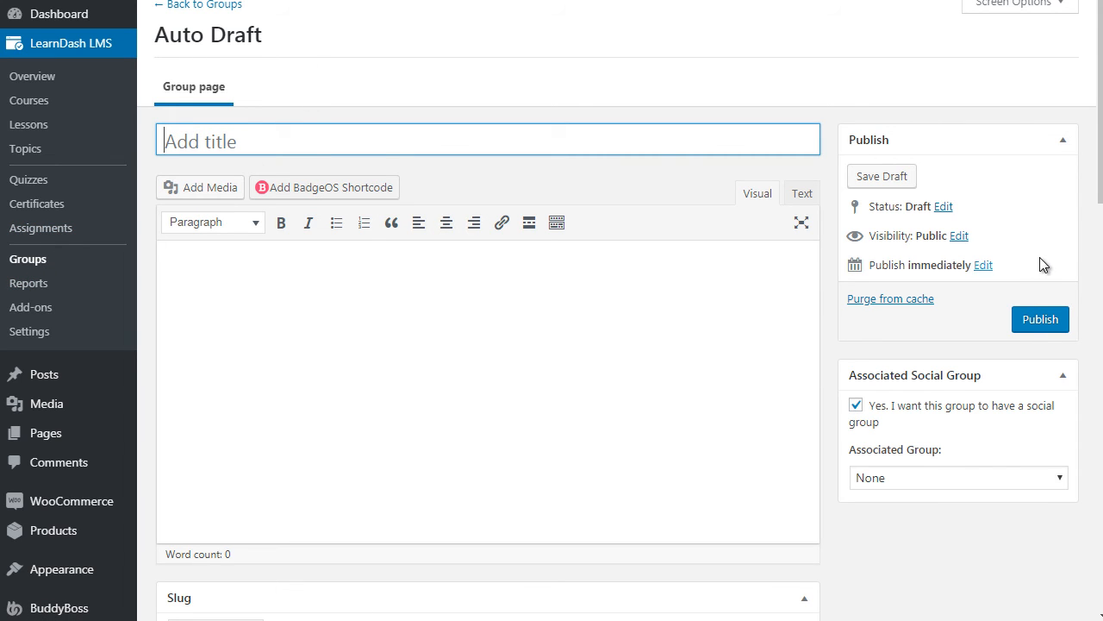
{"action": "scroll", "coordinate": [1099, 198], "scroll_direction": "down", "scroll_amount": 1}
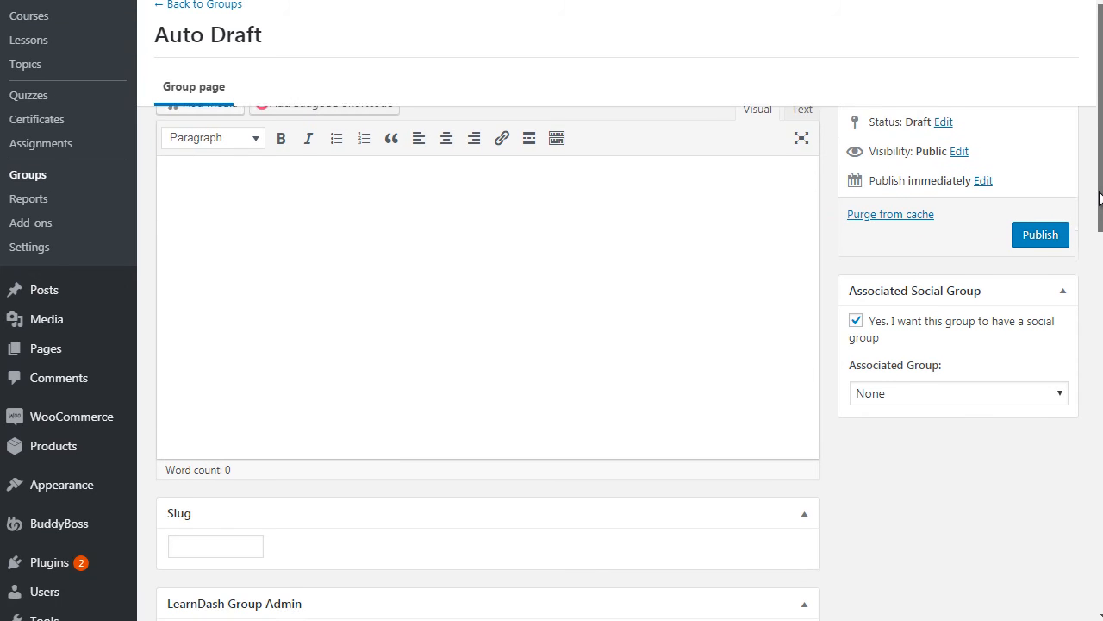
{"action": "left_click_drag", "start_coordinate": [1099, 198], "coordinate": [1099, 213]}
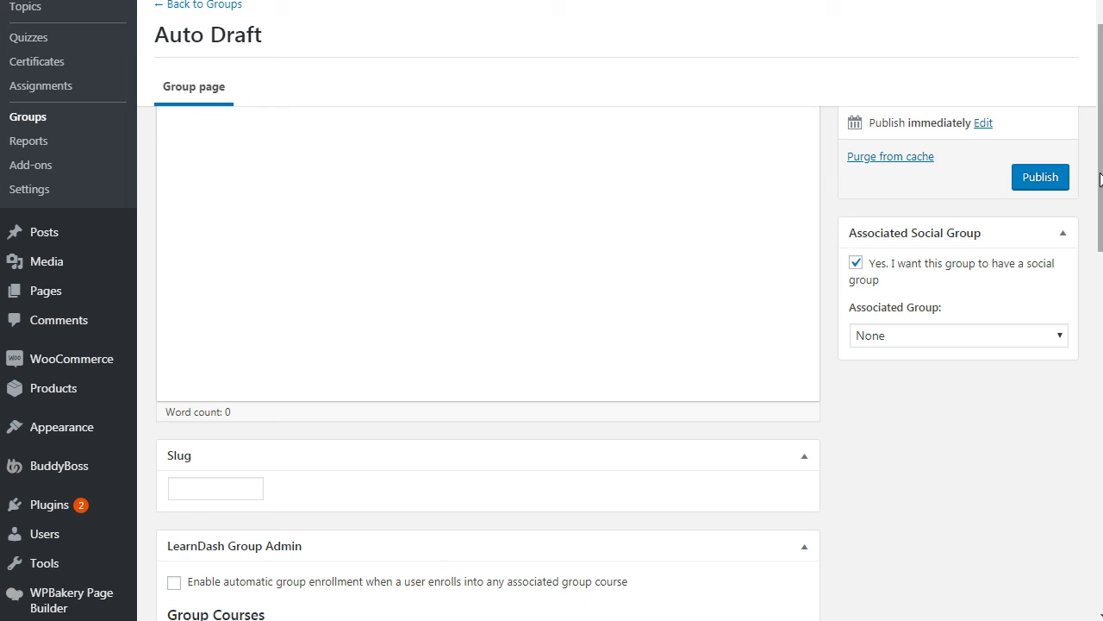
{"action": "scroll", "coordinate": [1100, 178], "scroll_direction": "down", "scroll_amount": 5}
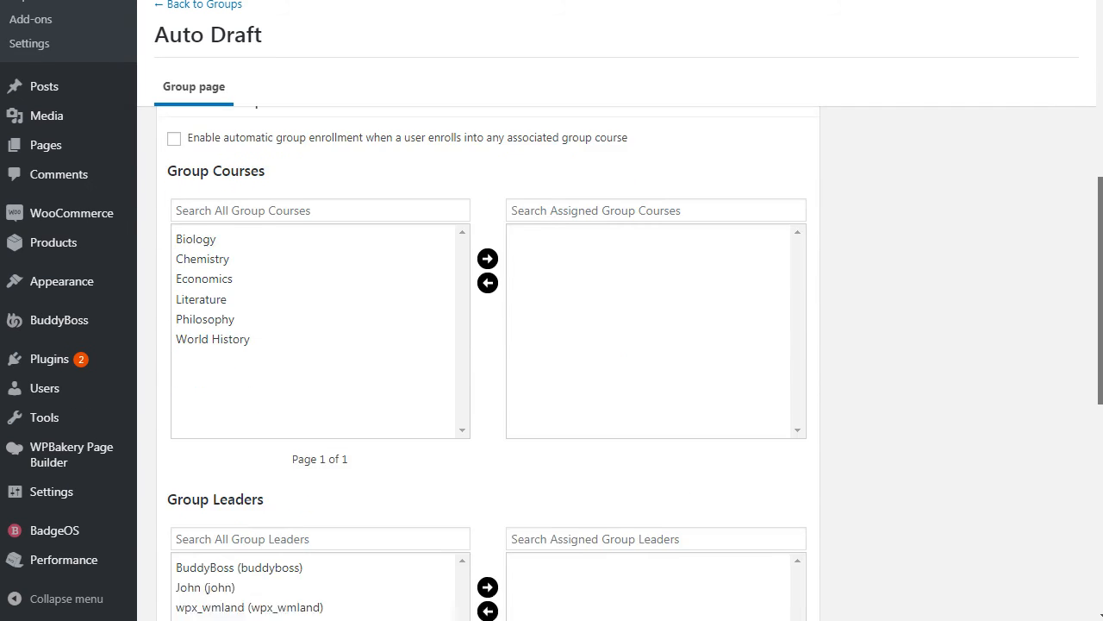
{"action": "scroll", "coordinate": [552, 345], "scroll_direction": "up", "scroll_amount": 2}
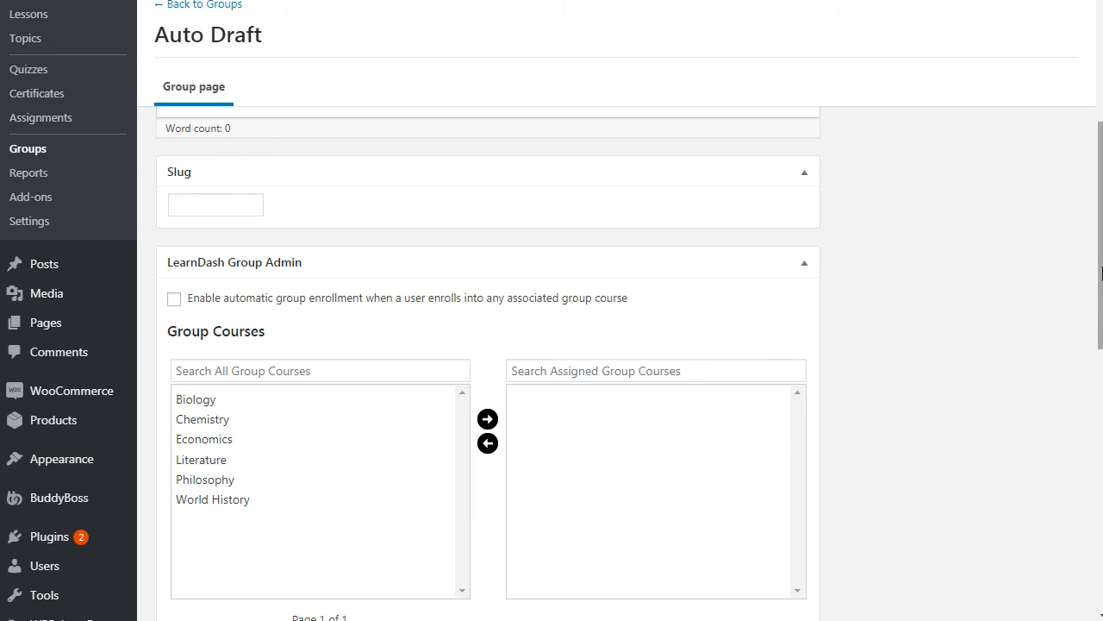
{"action": "left_click", "coordinate": [247, 419]}
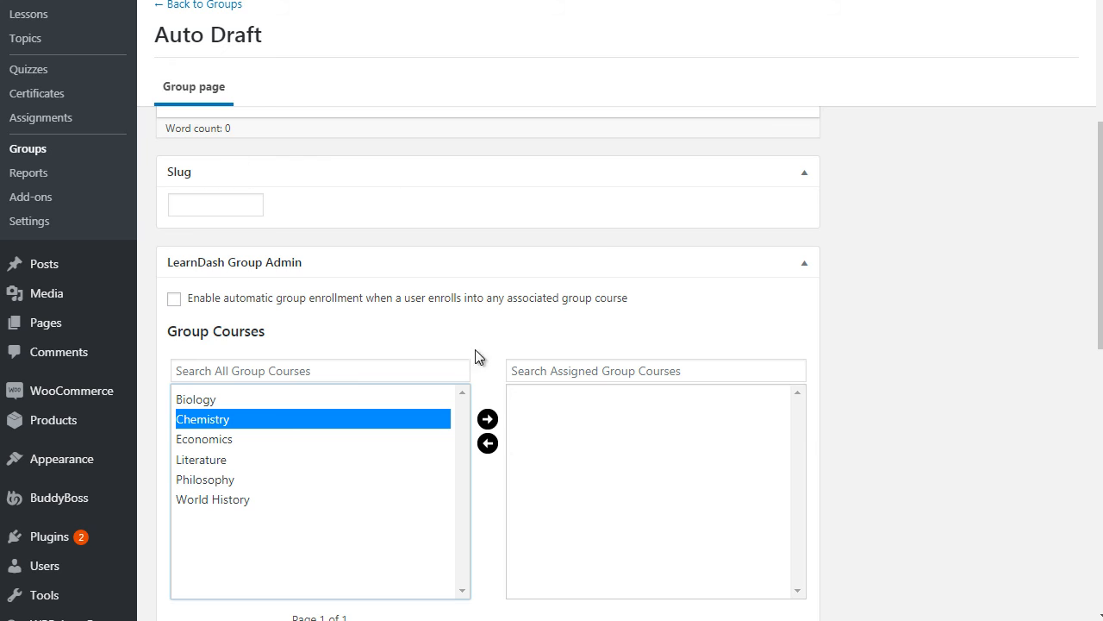
{"action": "left_click", "coordinate": [836, 224]}
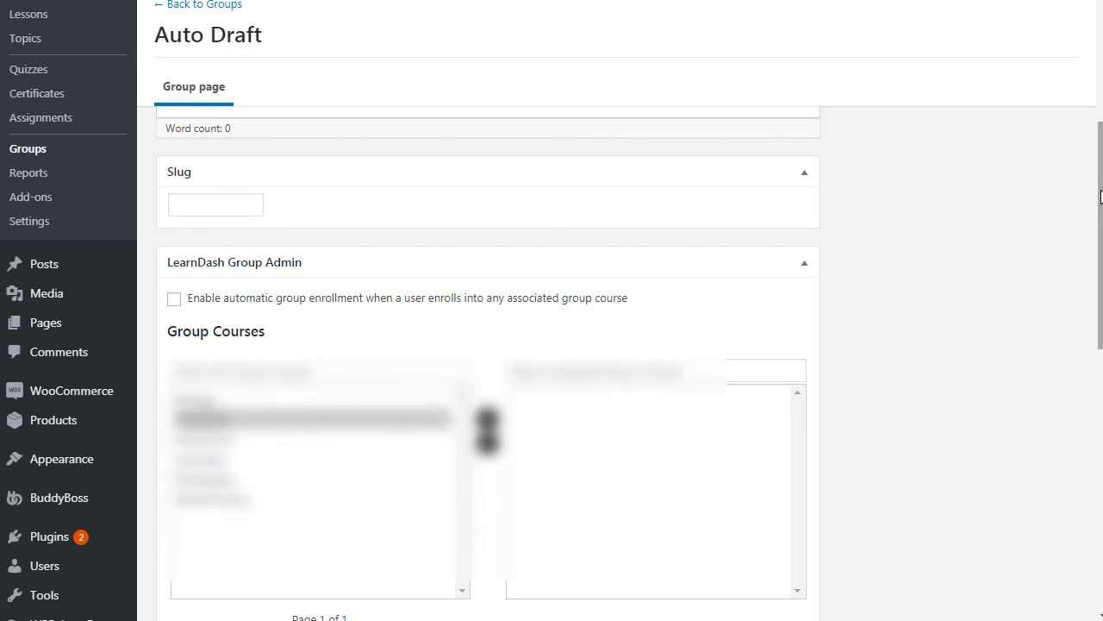
{"action": "left_click_drag", "start_coordinate": [1100, 162], "coordinate": [1100, 423]}
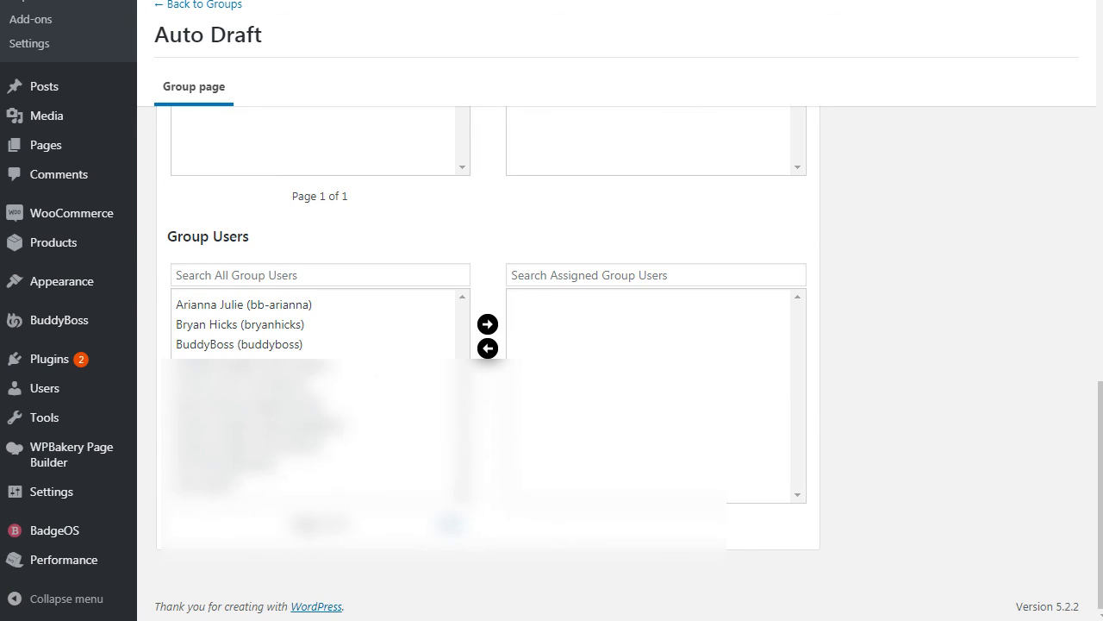